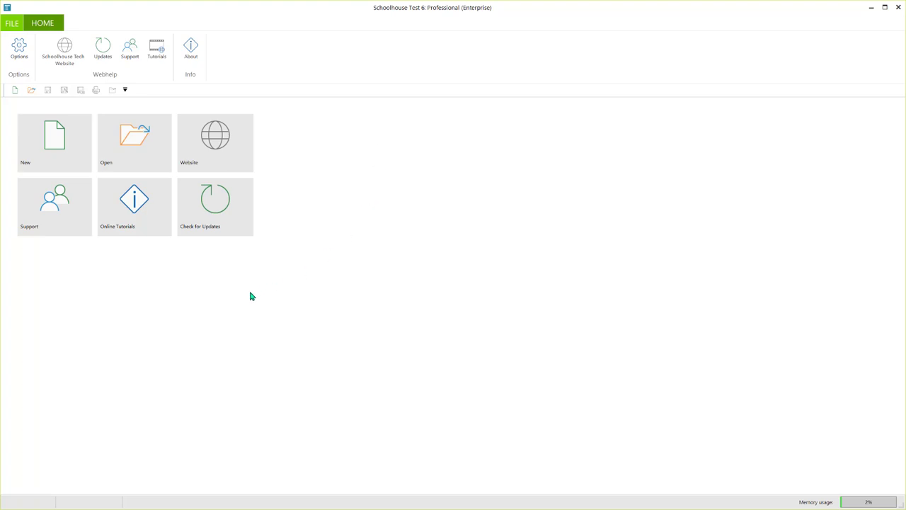
Step: Start a new blank test and preview its document, answer sheet and Zipgrade sheet
left_click(58, 144)
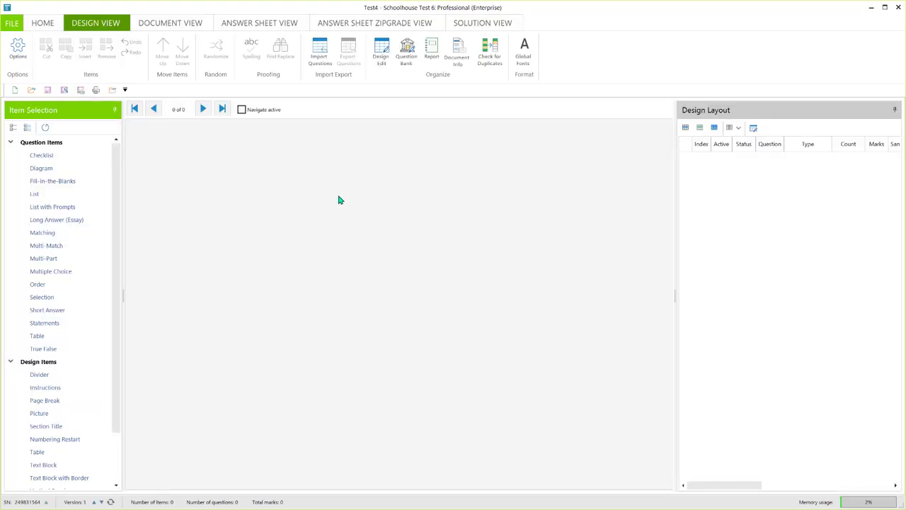
left_click(167, 24)
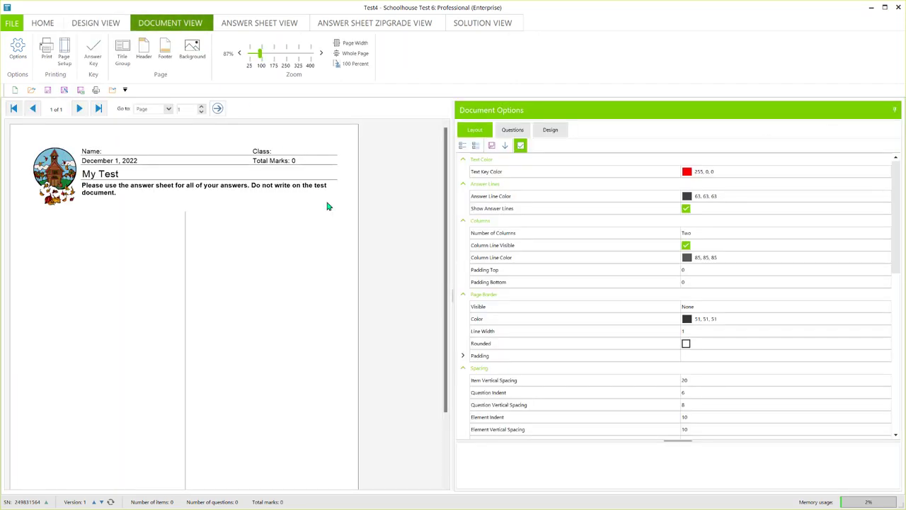
left_click(268, 24)
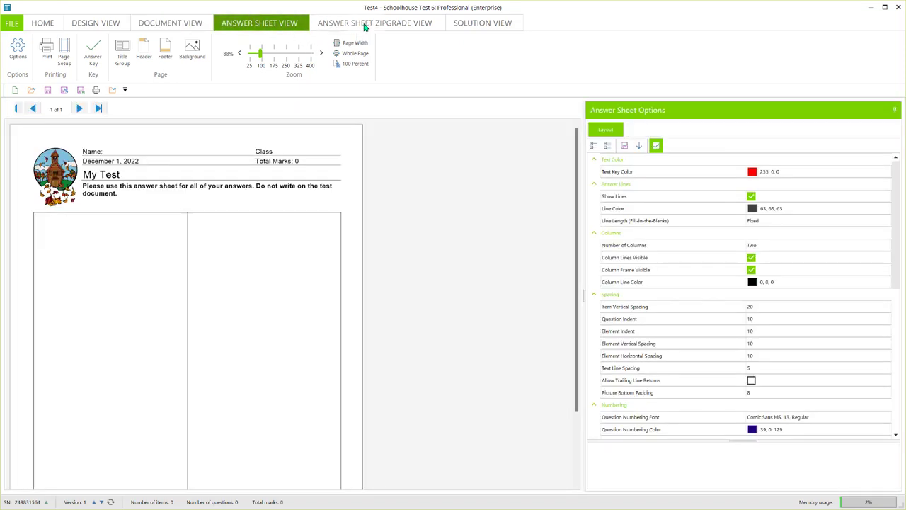
left_click(366, 26)
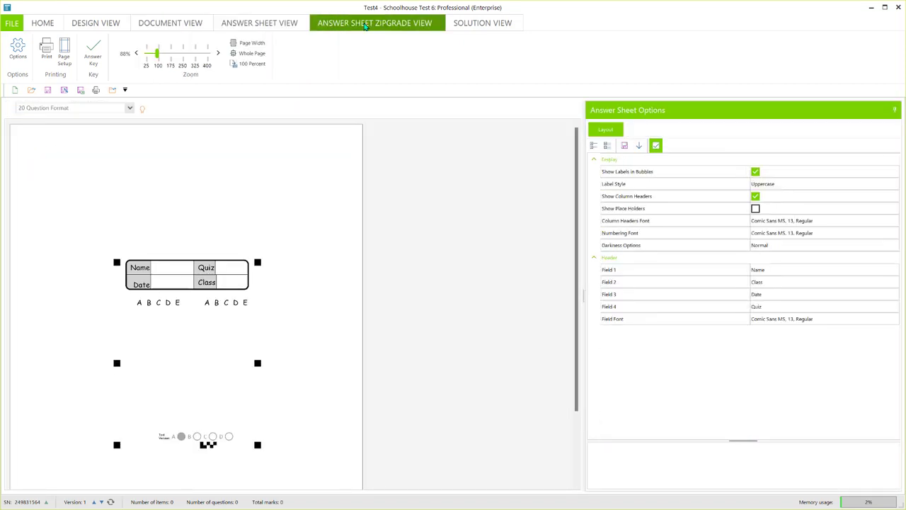
Step: Preview the Solution View, set its info notice not to reappear, and return to Design View
left_click(472, 23)
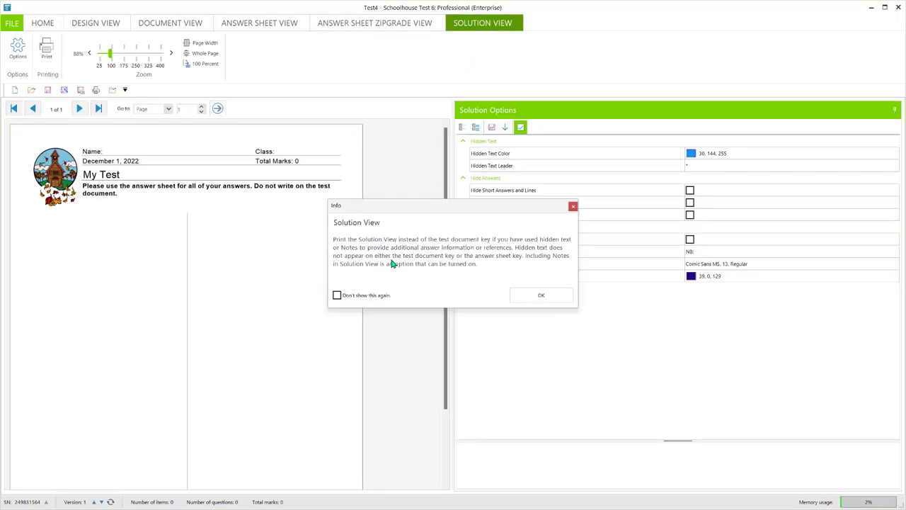
left_click(336, 296)
left_click(527, 296)
left_click(99, 25)
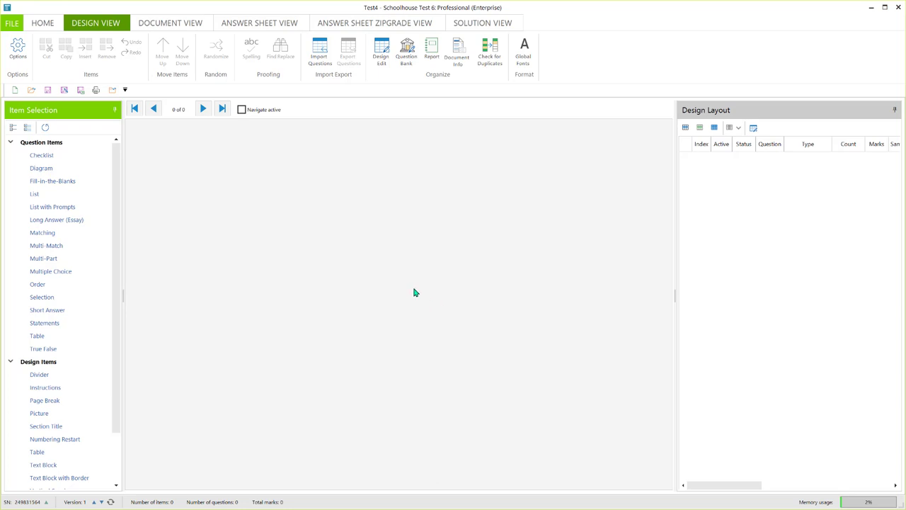
left_click_drag(114, 244, 115, 344)
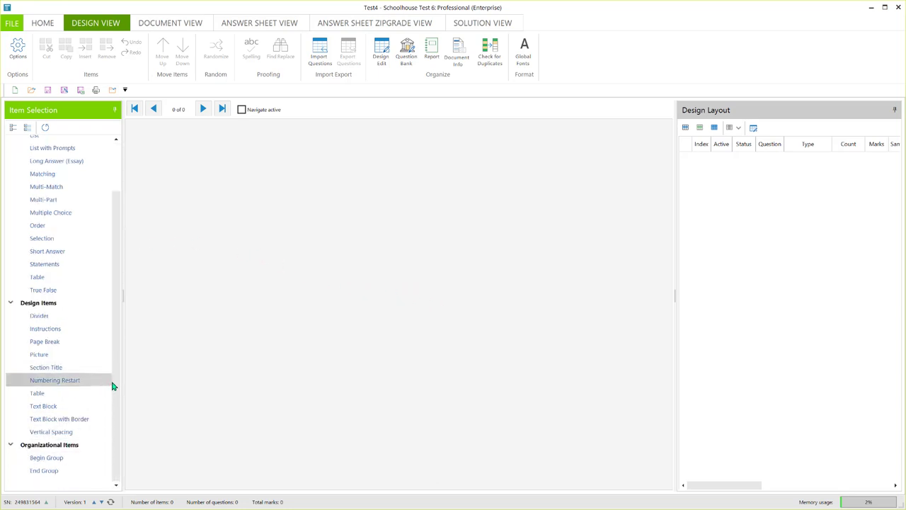
scroll(76, 153, "up", 3)
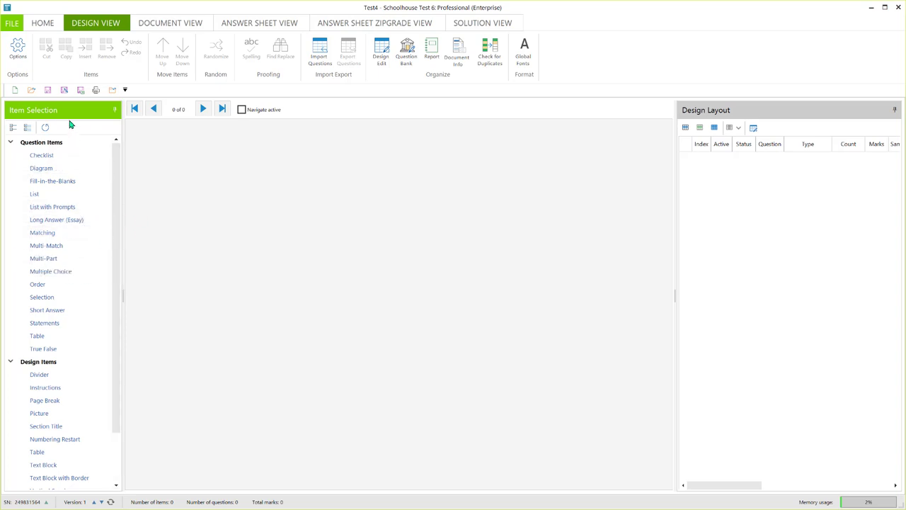
Step: Add a multiple-choice question worded 'Why did the chichen cross the road?'
left_click(71, 274)
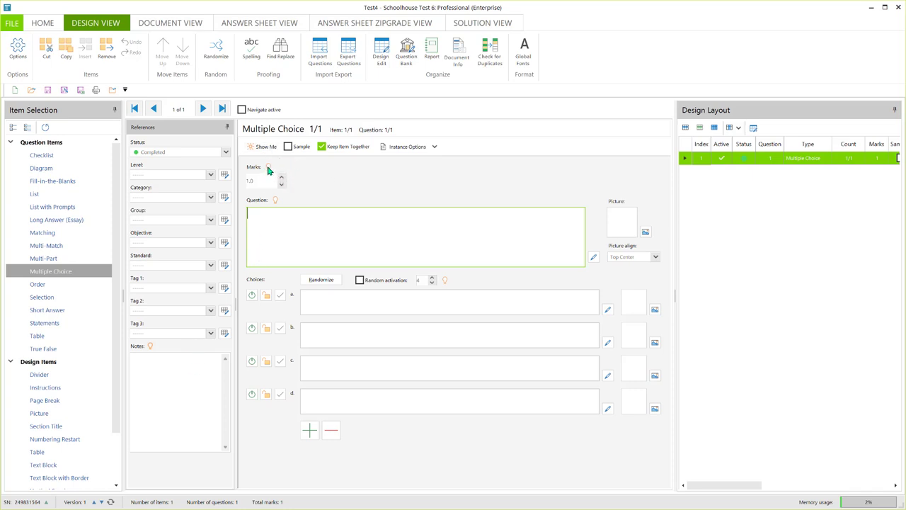
mouse_move(269, 169)
type("Why did the chichen cross the road?")
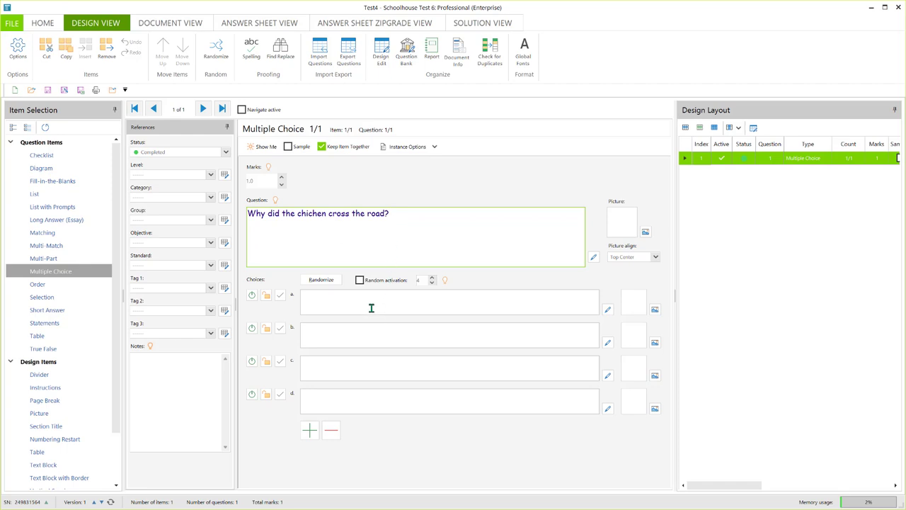
Step: Fill in choices one, two, three and four, marking three as the correct answer
left_click(370, 306)
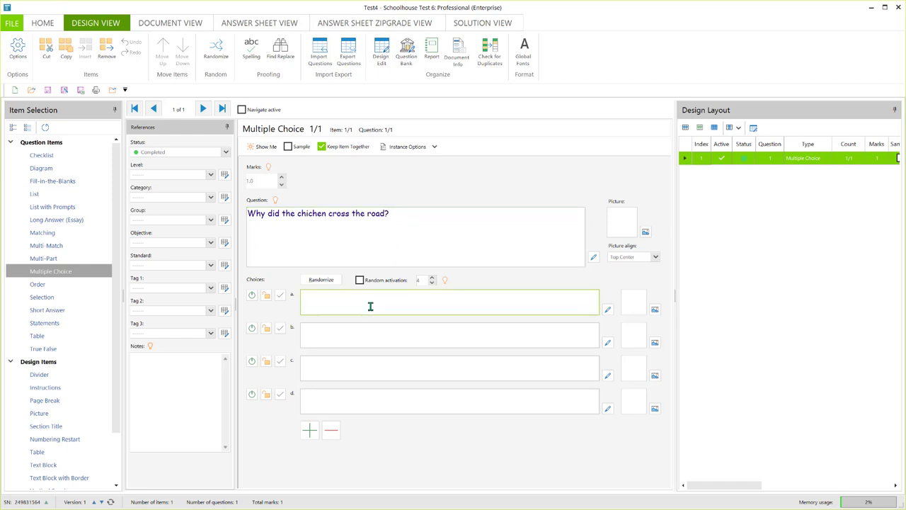
type("one")
left_click(359, 331)
type("two")
left_click(353, 366)
type("three")
left_click(343, 400)
type("four")
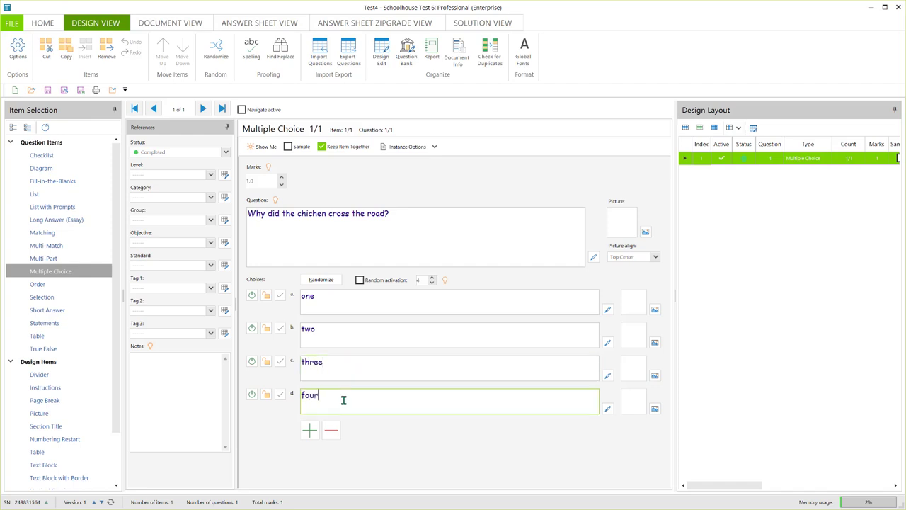
left_click(280, 361)
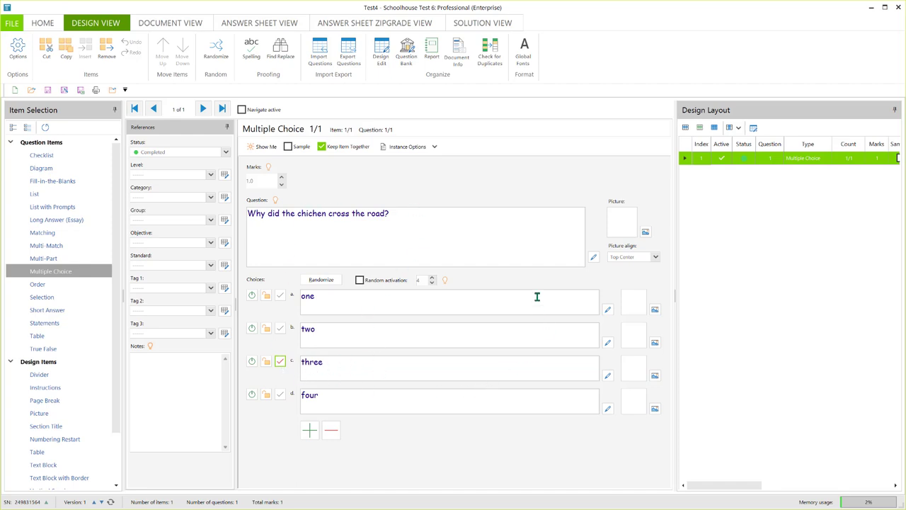
Step: Preview the document with the answer key shown, collapse Document Options and expand Columns
left_click(176, 23)
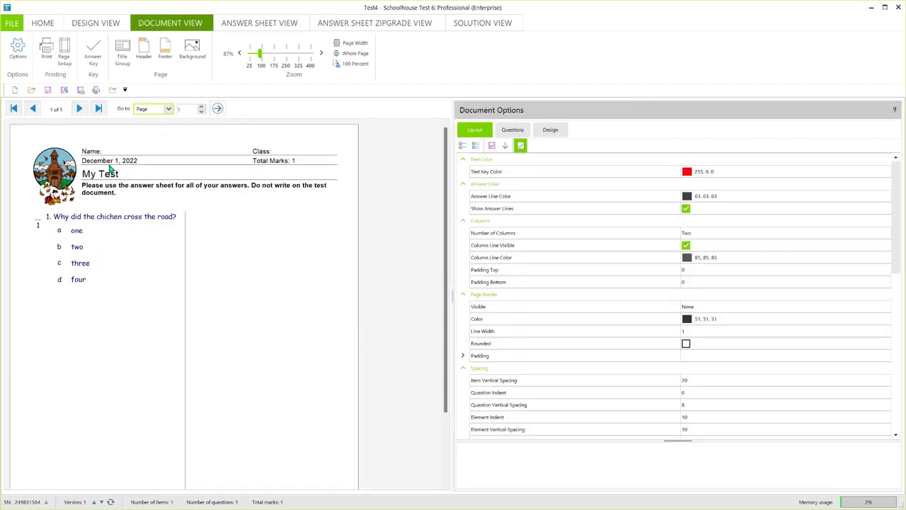
left_click(94, 63)
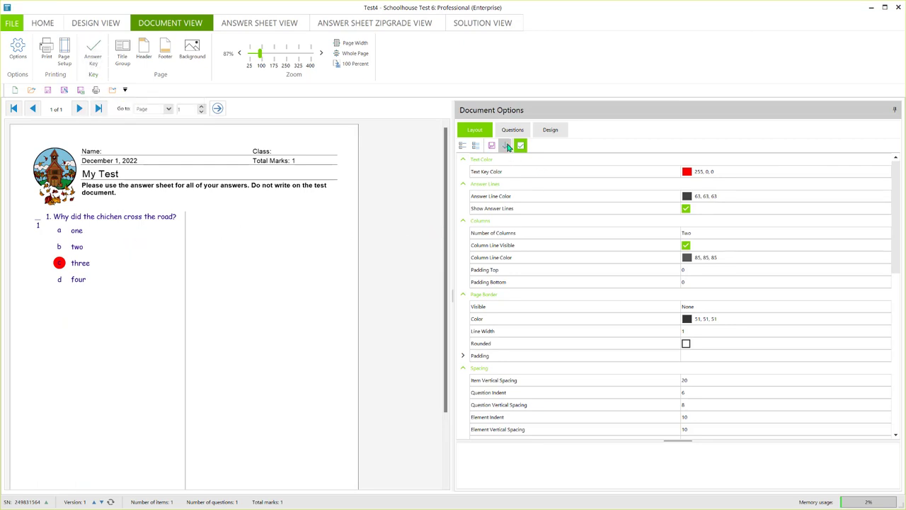
left_click(491, 174)
left_click(462, 146)
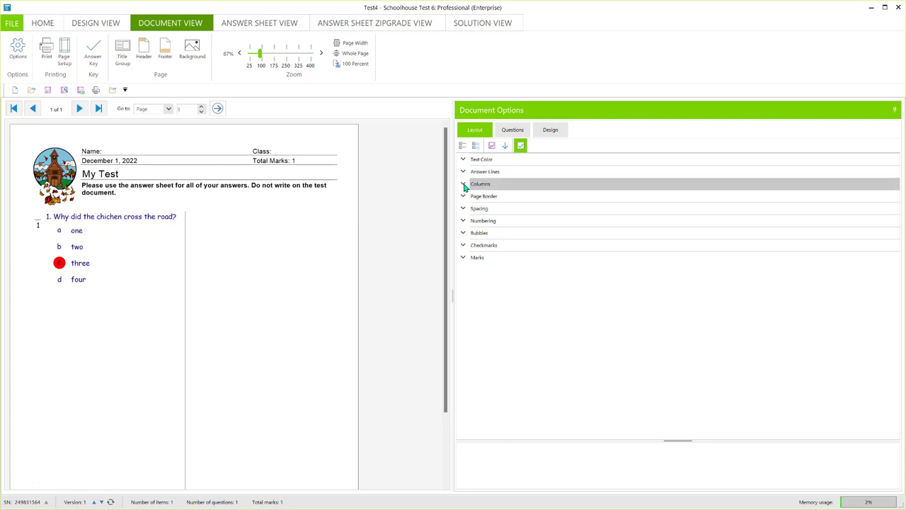
left_click(463, 185)
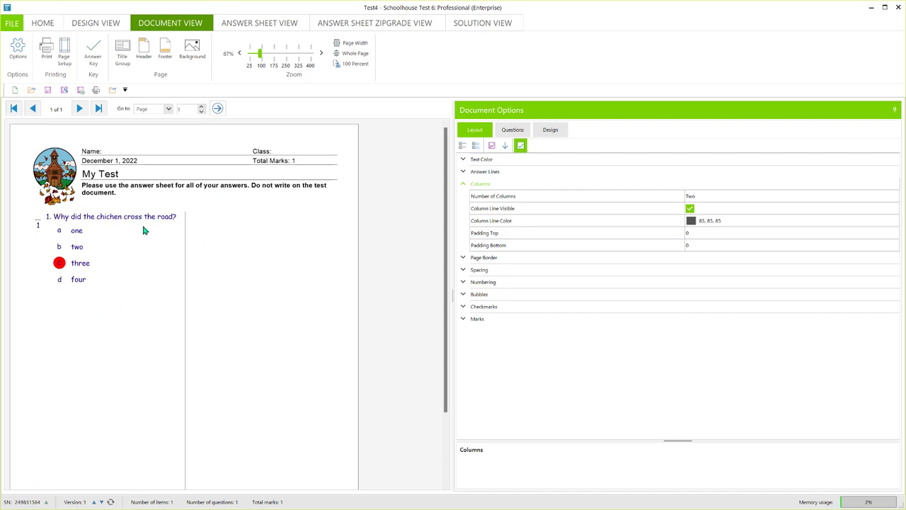
left_click(106, 24)
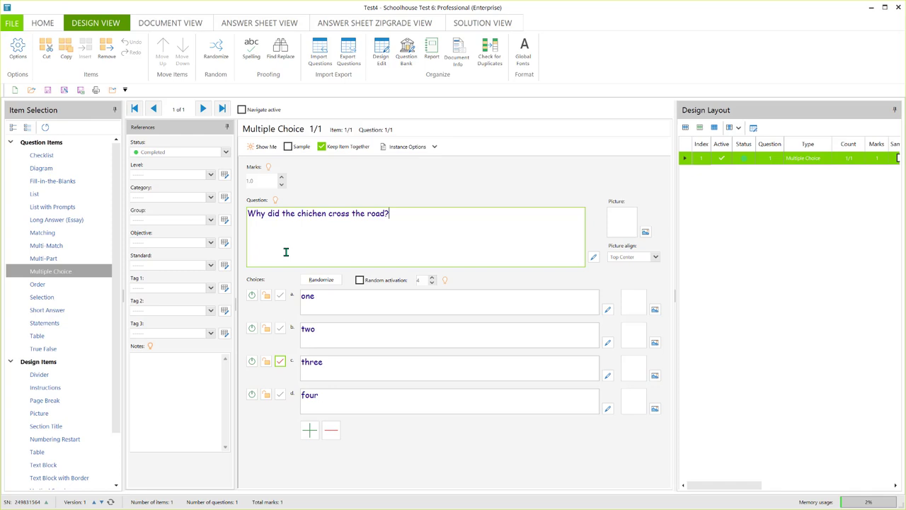
Step: Add a second blank multiple-choice question, then select question 1 in the Design Layout
left_click(60, 274)
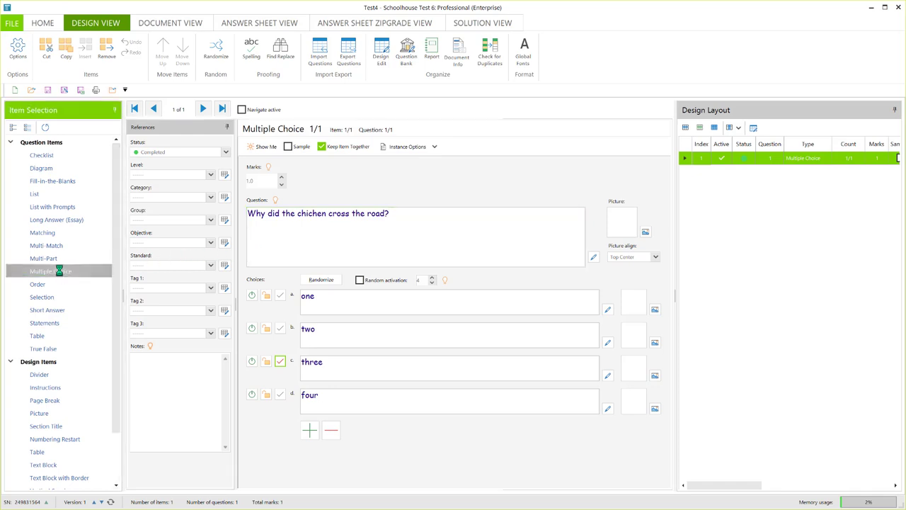
double_click(60, 271)
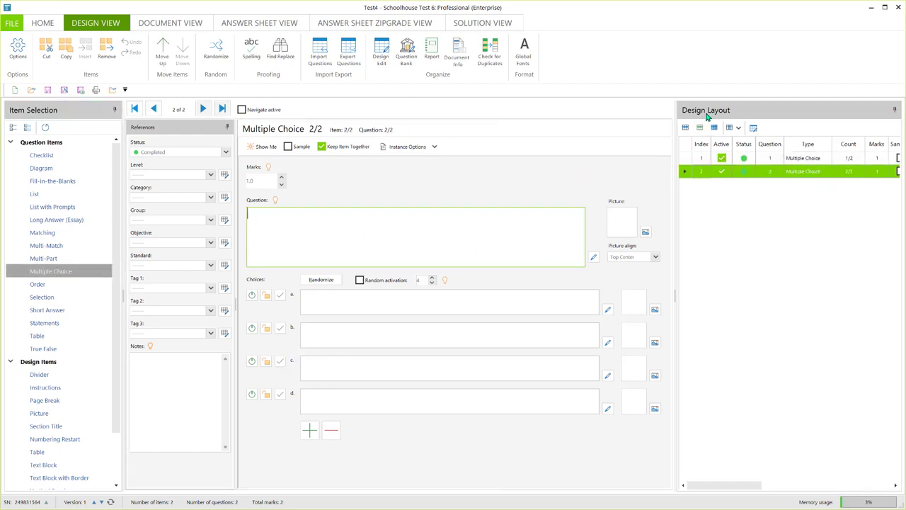
left_click(803, 159)
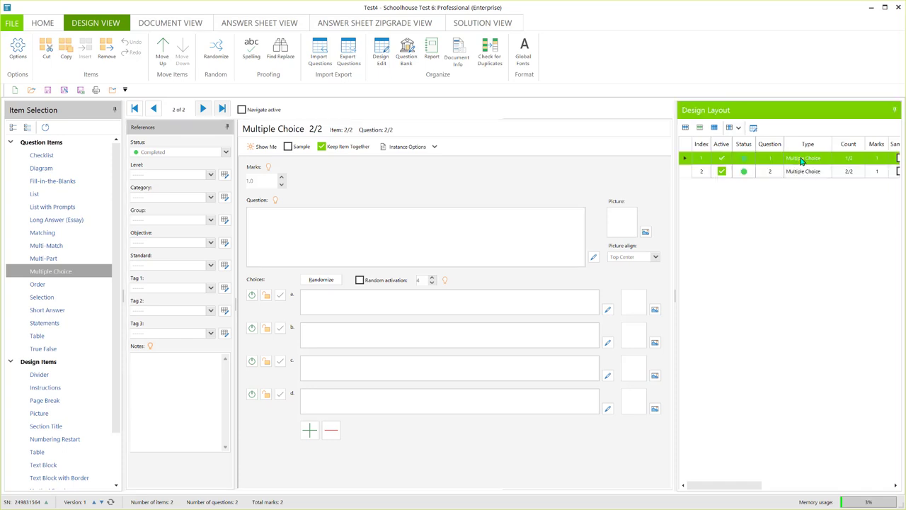
left_click(802, 161)
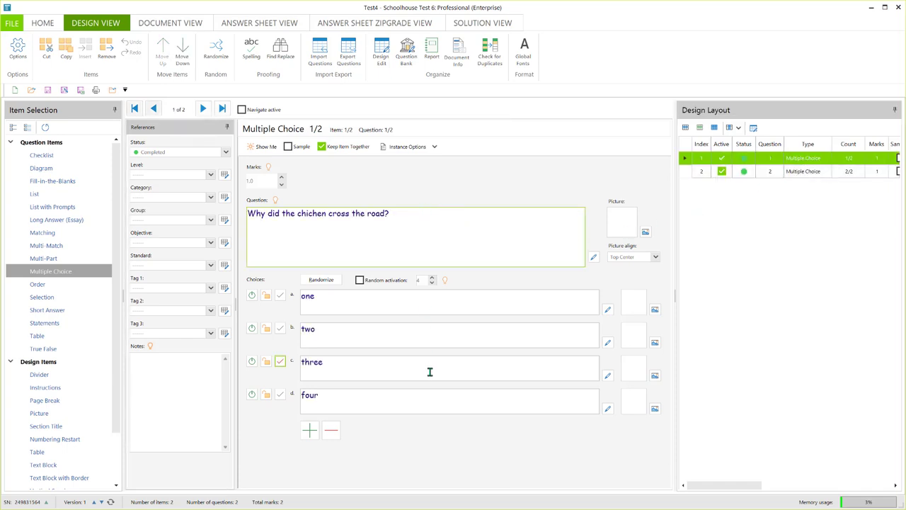
Step: Word question 2 'Why did the cat chase the chicken?' with choices five–eight, five correct
left_click(812, 177)
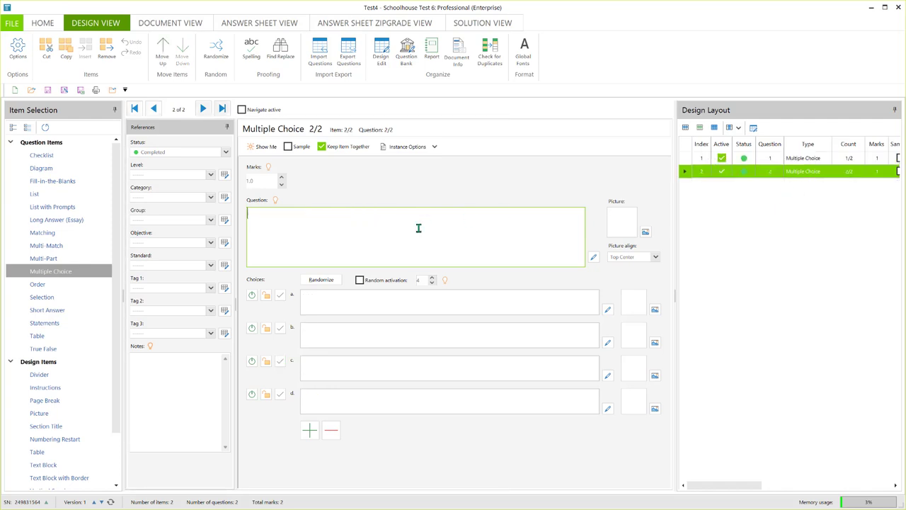
type("Why did the cat chase the chi")
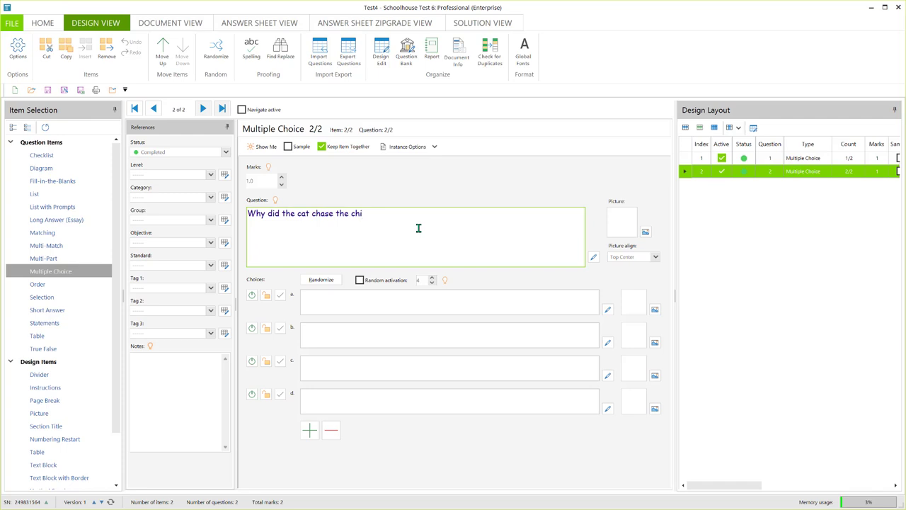
type("cken?")
left_click(369, 303)
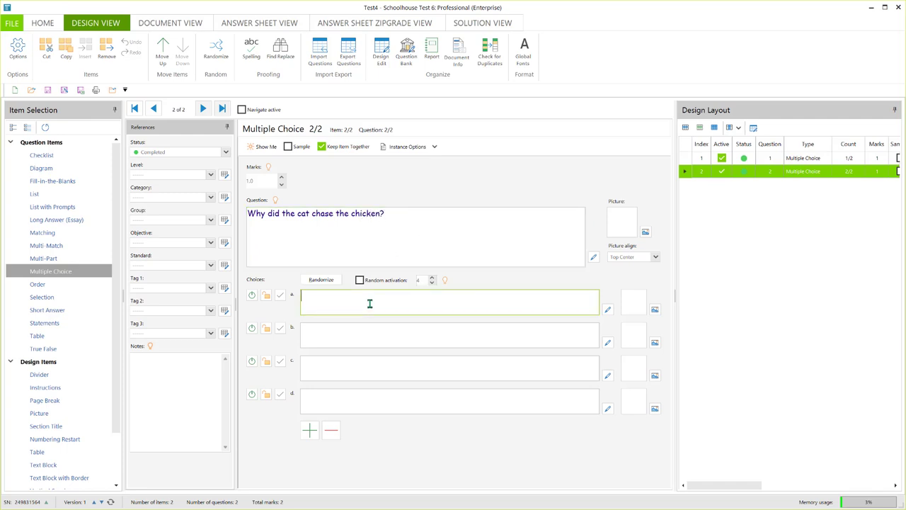
type("five")
left_click(347, 336)
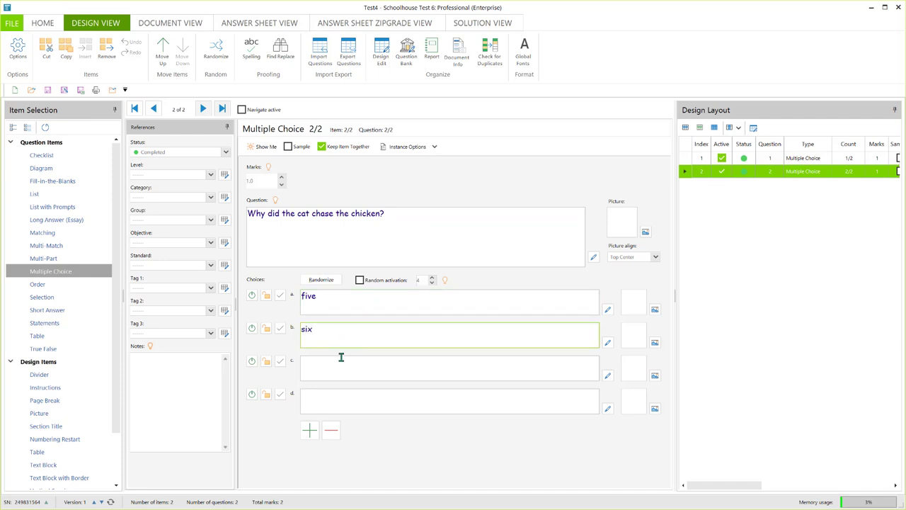
left_click(337, 364)
type("seven")
key("BackSpace")
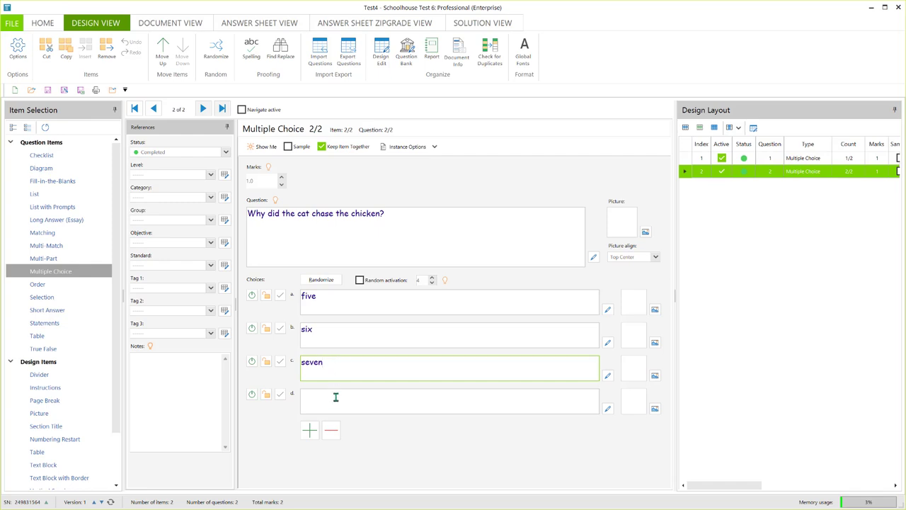
left_click(335, 398)
type("eight")
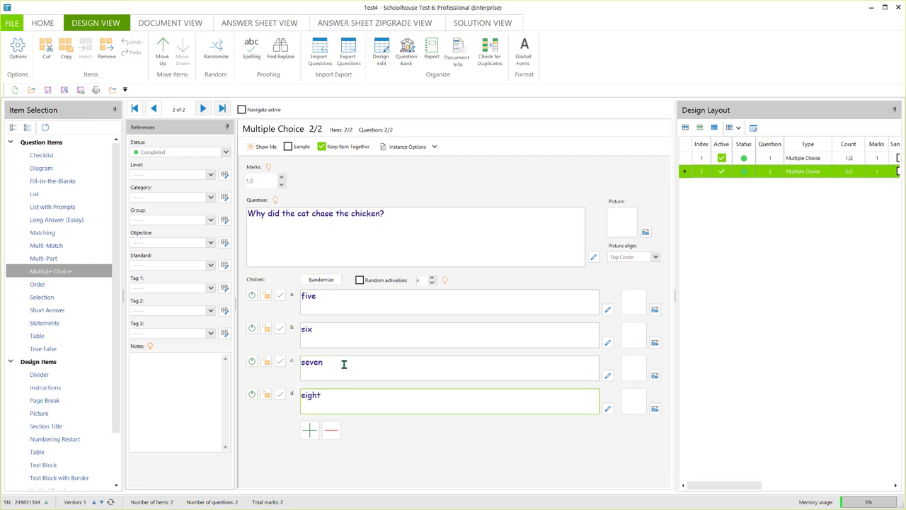
left_click(279, 296)
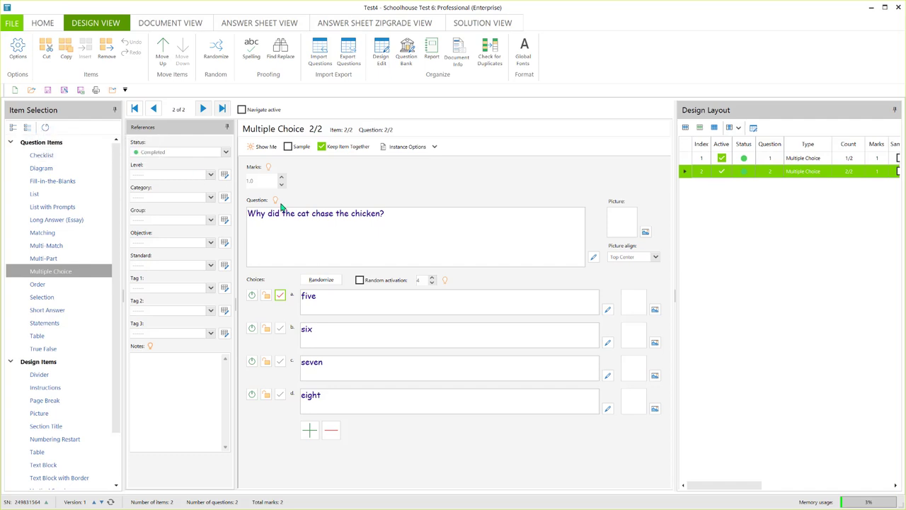
Step: Use Repeat Add Item twice to append blank multiple-choice questions 3 and 4
left_click(46, 129)
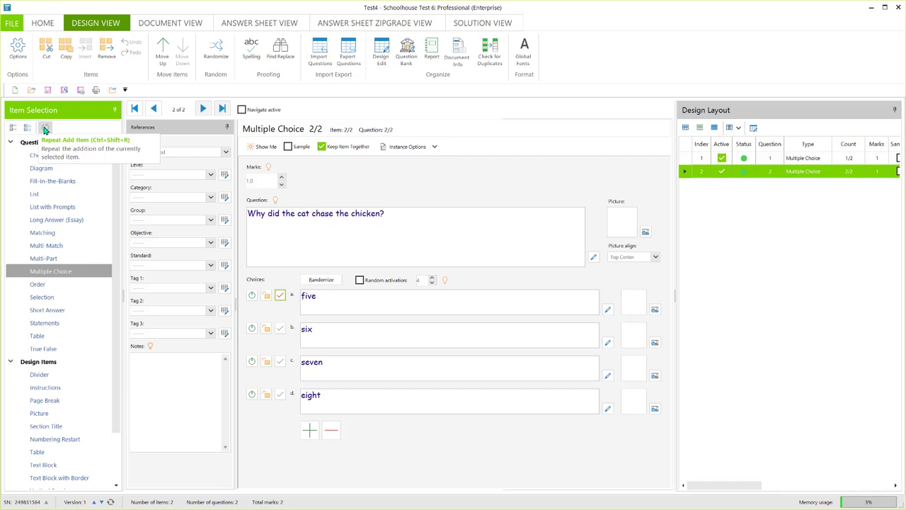
left_click(46, 128)
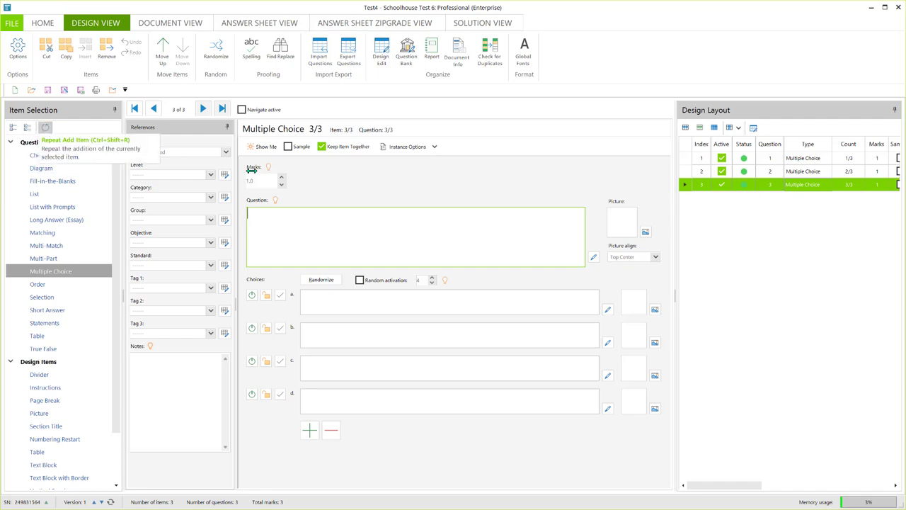
left_click(45, 128)
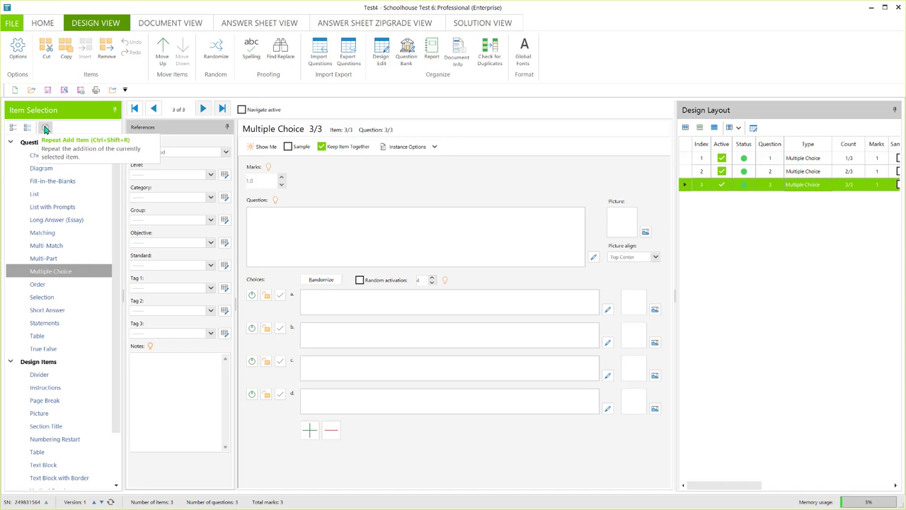
left_click(45, 129)
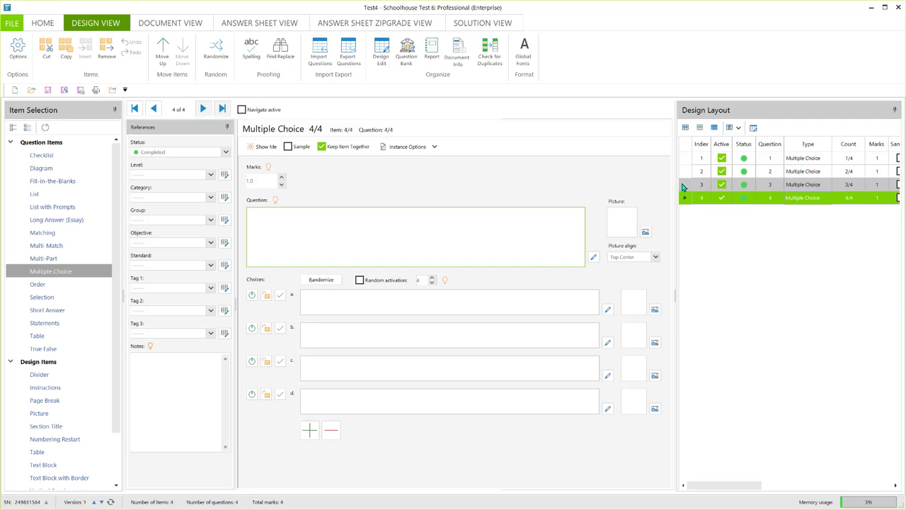
Step: Remove blank questions 3 and 4, declining the save prompt
left_click(685, 185)
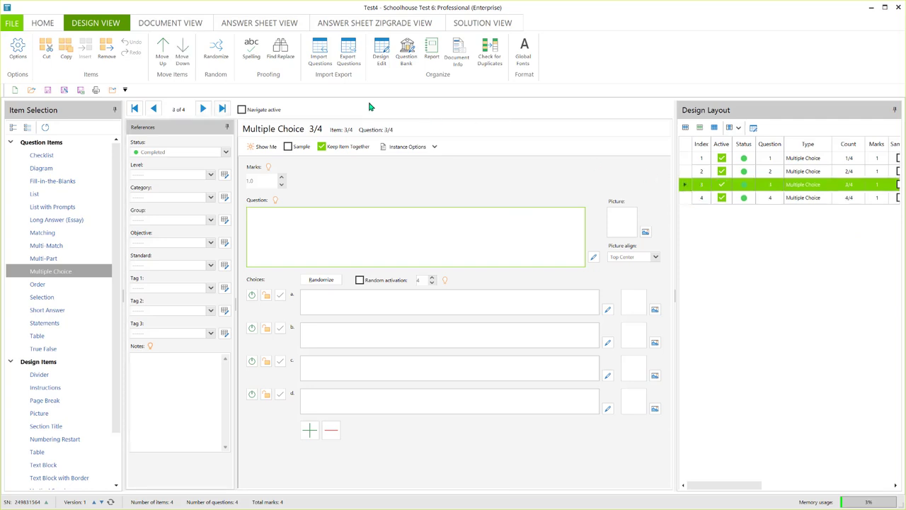
left_click(107, 55)
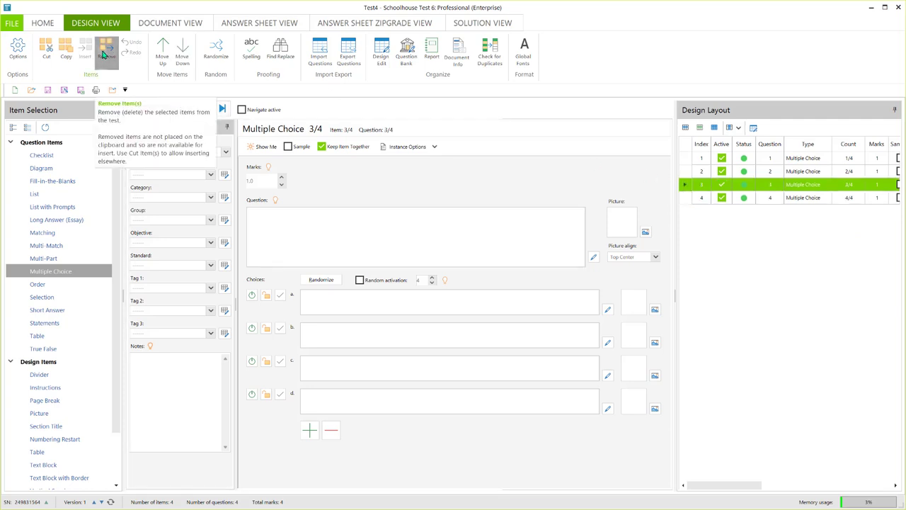
left_click(105, 55)
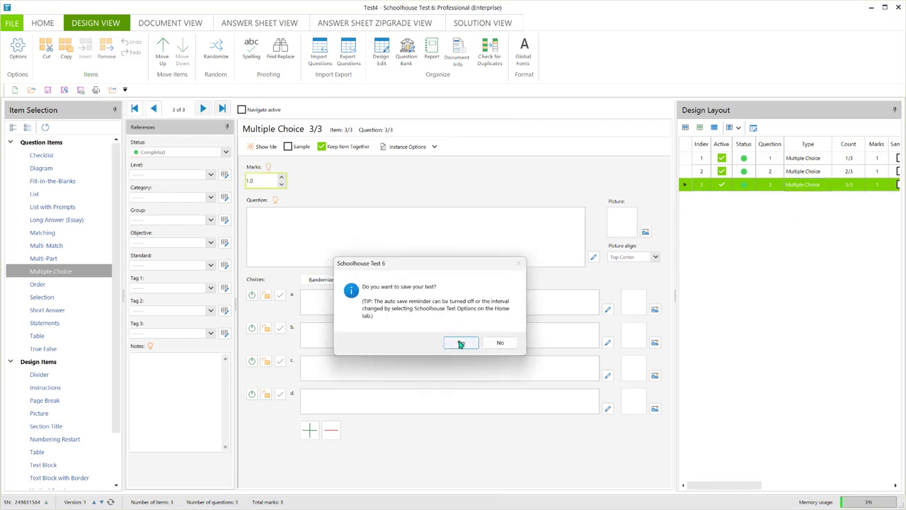
left_click(505, 347)
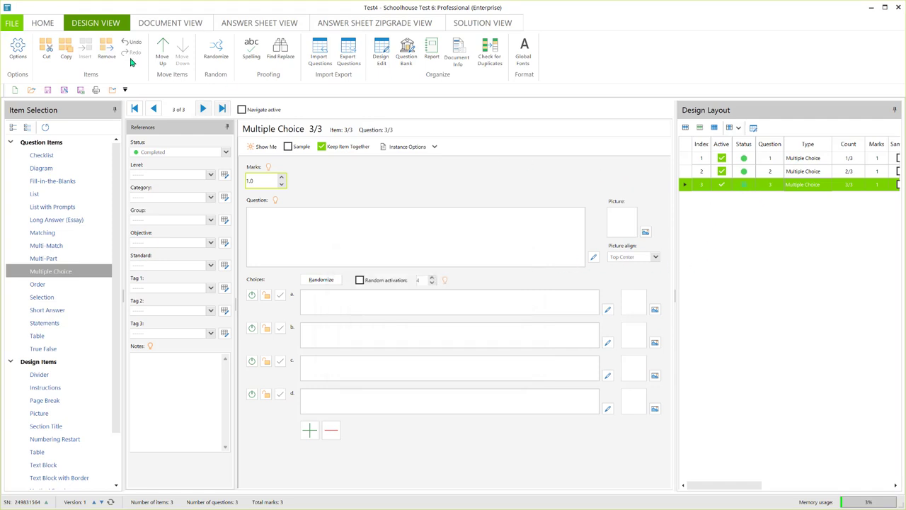
left_click(104, 50)
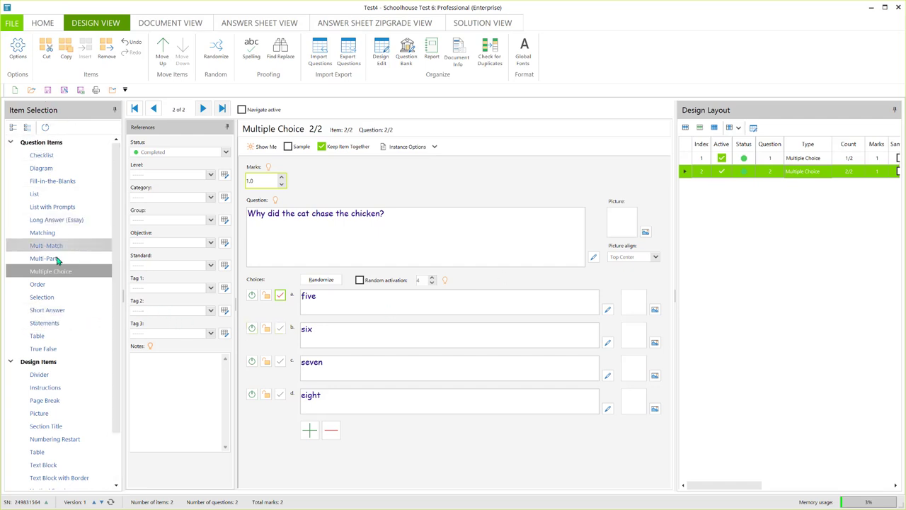
Step: Add the short-answer question 'Why did the walrus sit on the car?' answered 'it was there'
left_click(53, 312)
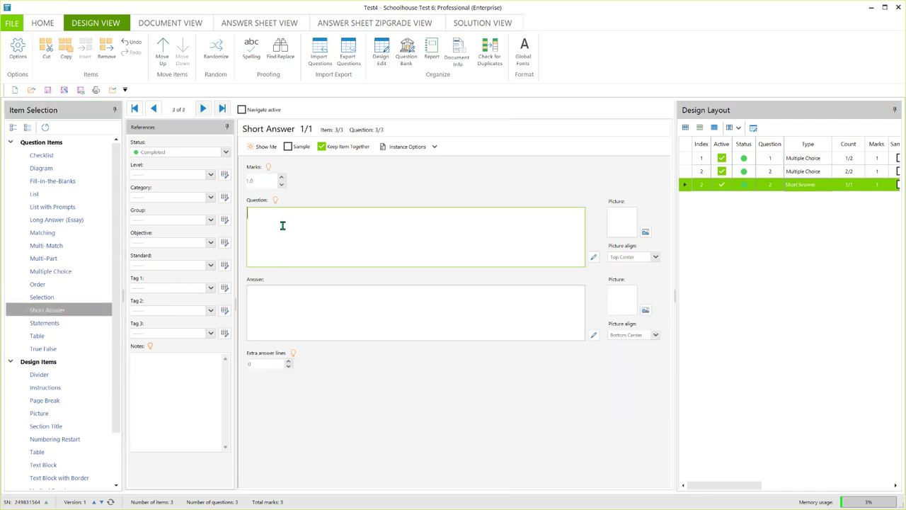
type("Why did the walru")
type("s sit on the car?")
left_click(284, 300)
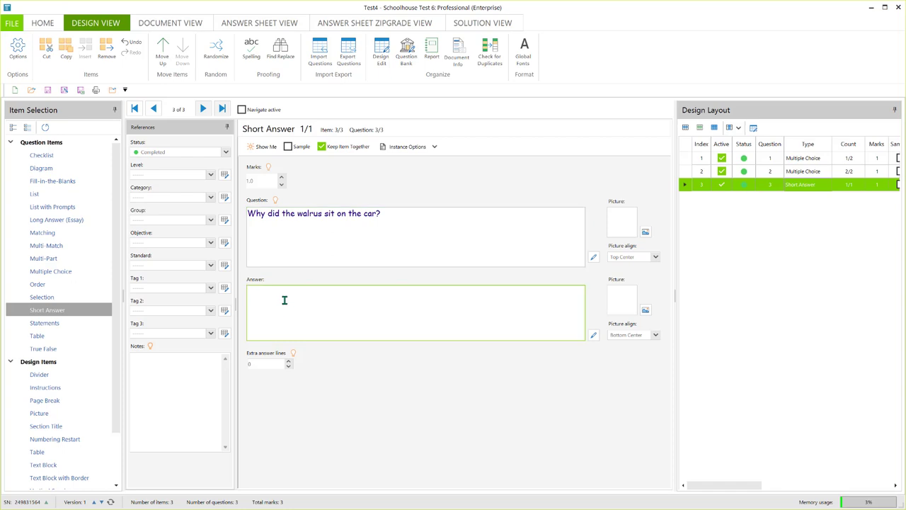
type("it was there")
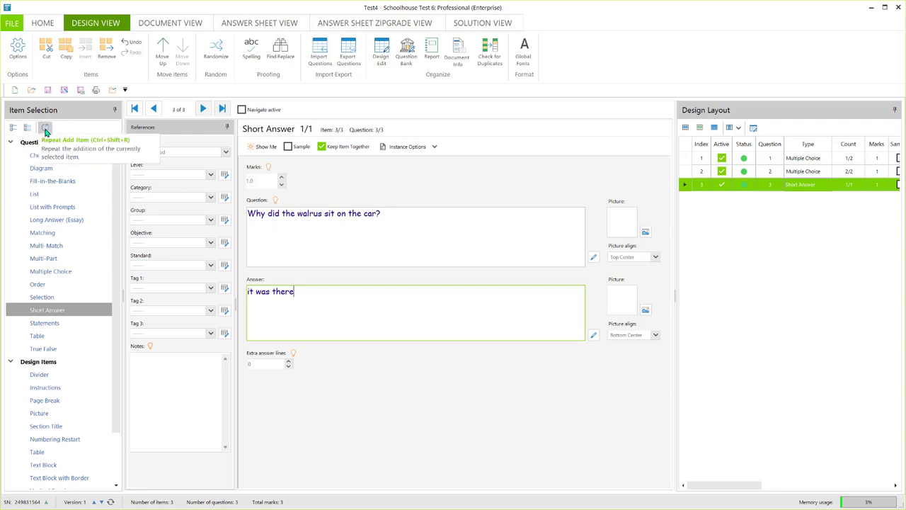
Step: Add a blank short-answer question, then repeat the add for a third one
left_click(55, 315)
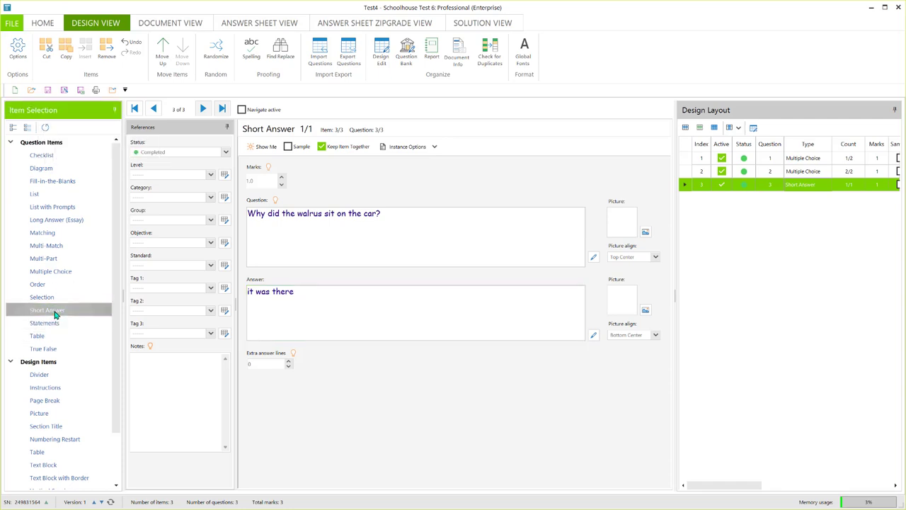
left_click(54, 310)
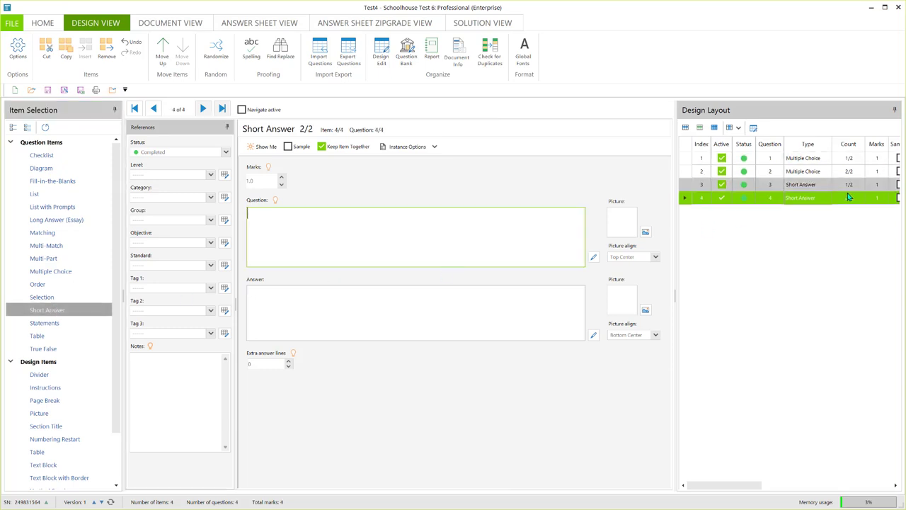
left_click(45, 130)
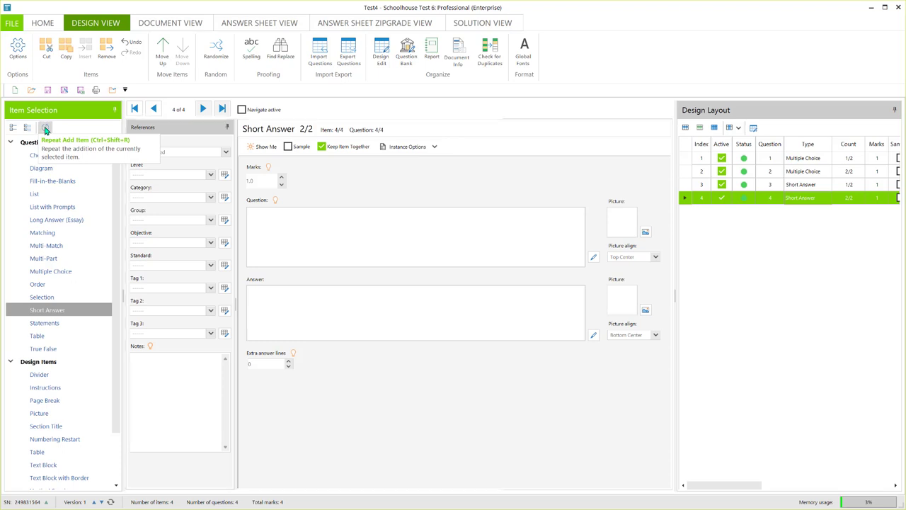
left_click(45, 131)
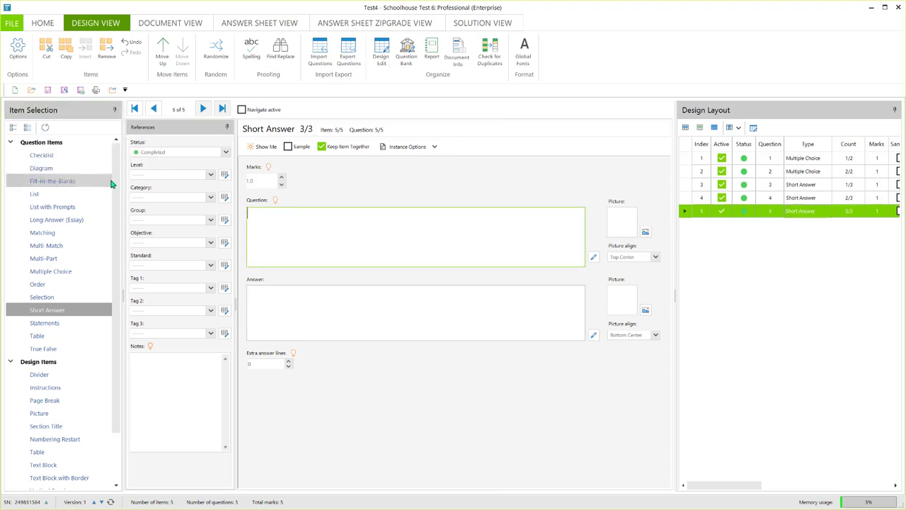
Step: Drag a Divider from Design Items below the questions, then repeat the add for a second divider
left_click_drag(116, 186, 121, 242)
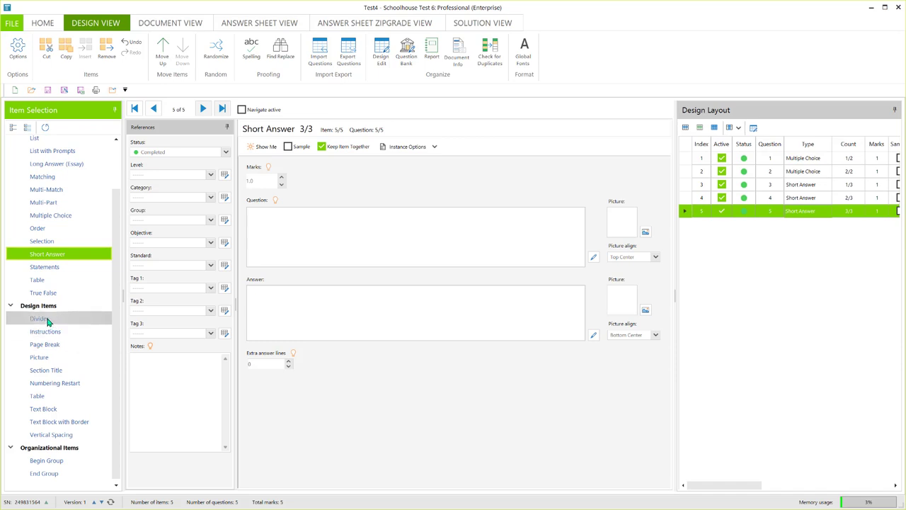
left_click_drag(48, 322, 700, 315)
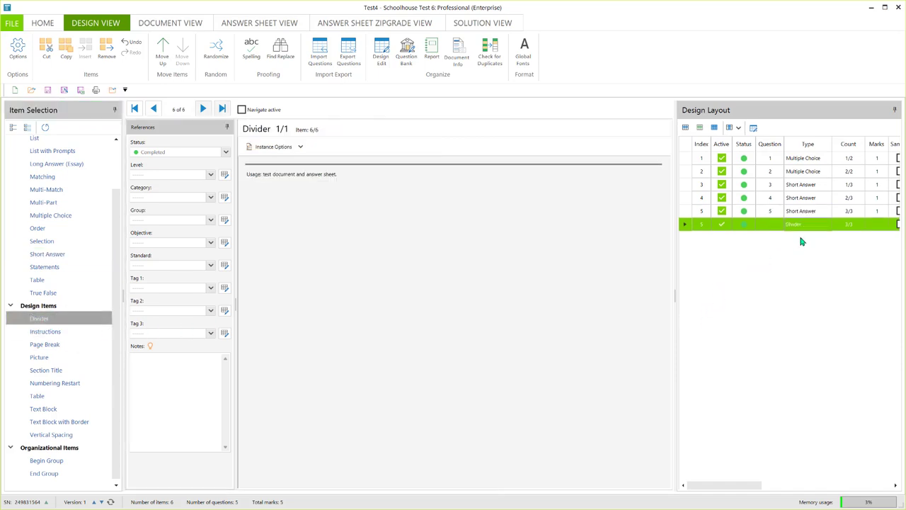
left_click(45, 128)
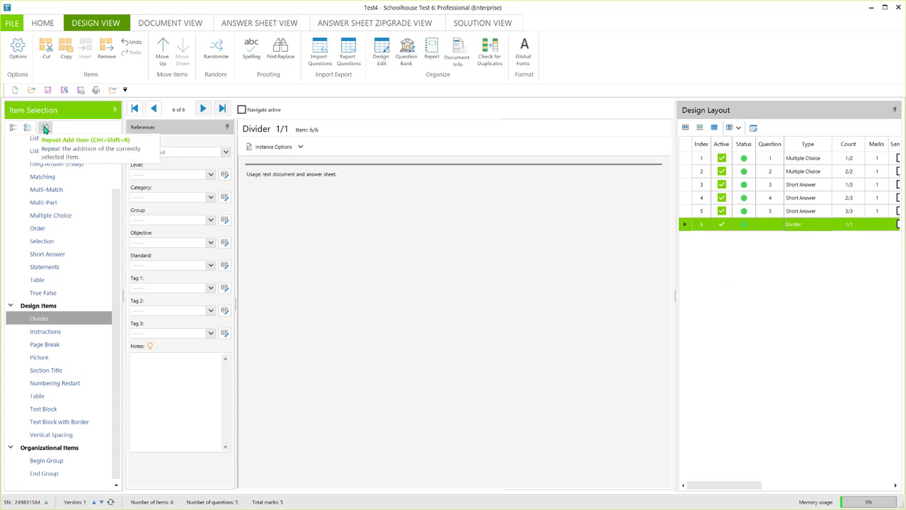
left_click(44, 128)
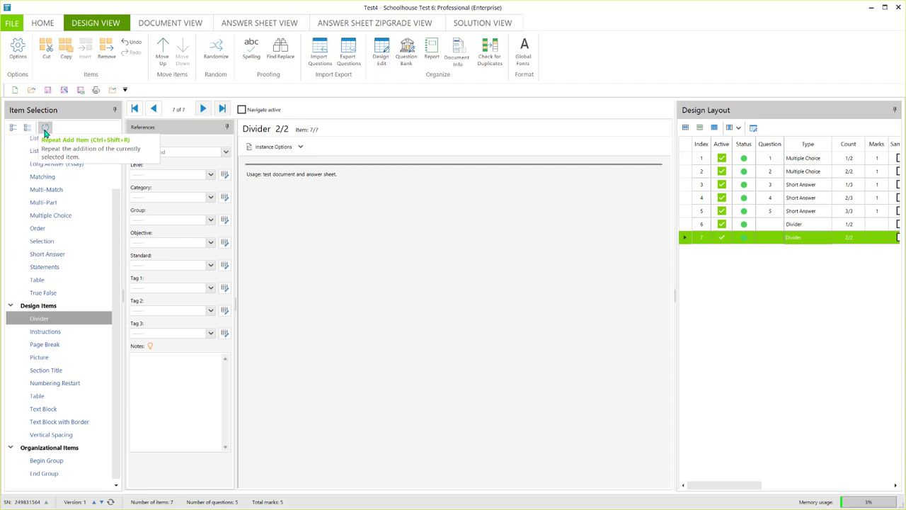
left_click(183, 22)
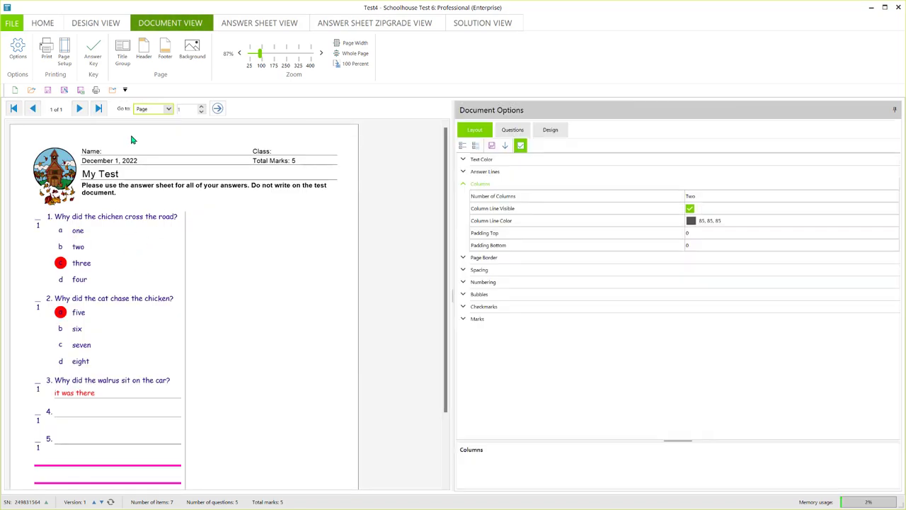
left_click(96, 23)
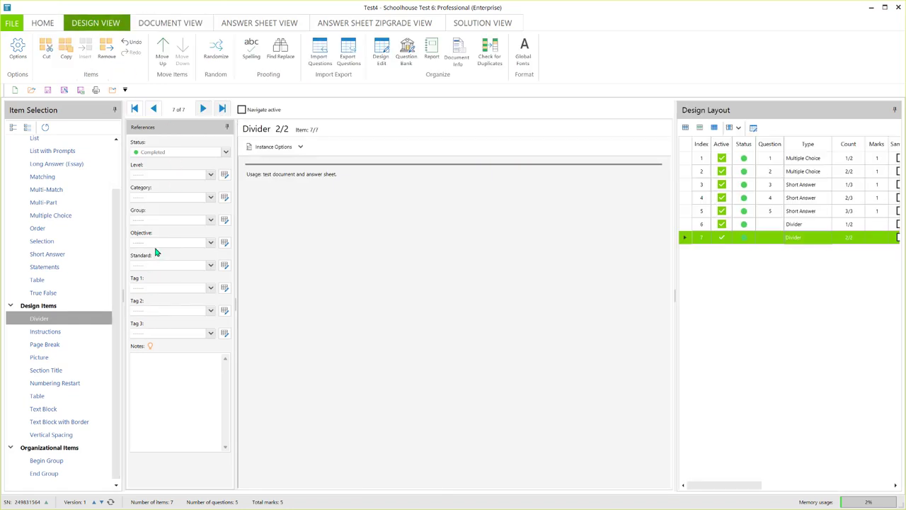
Step: Add a blank checklist question to the test from the Question Items list
scroll(113, 219, "up", 2)
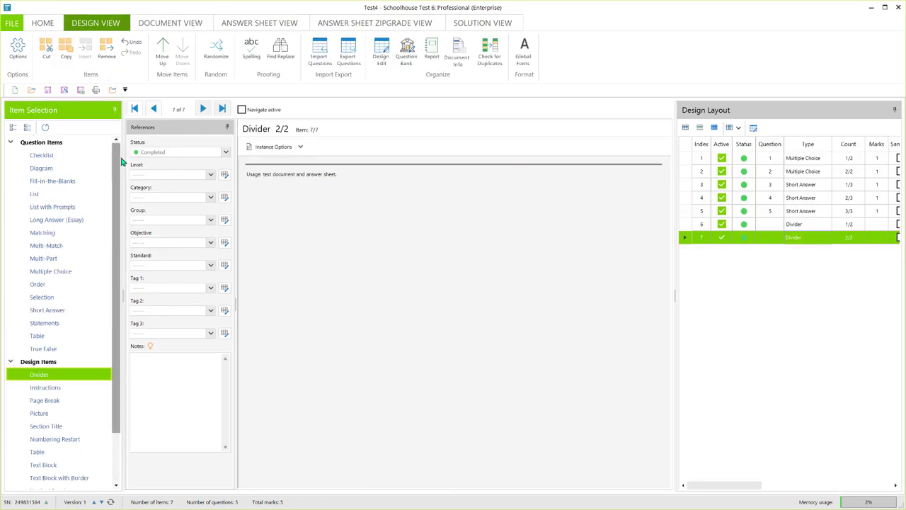
double_click(55, 157)
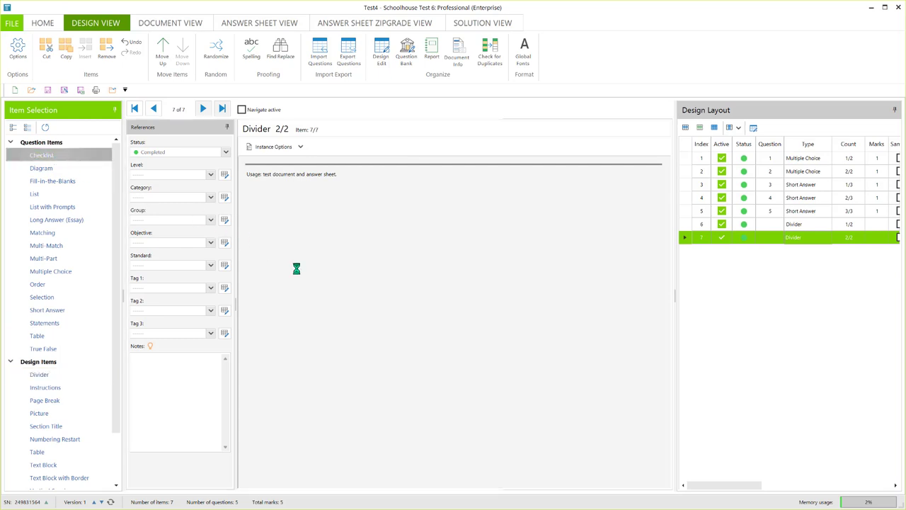